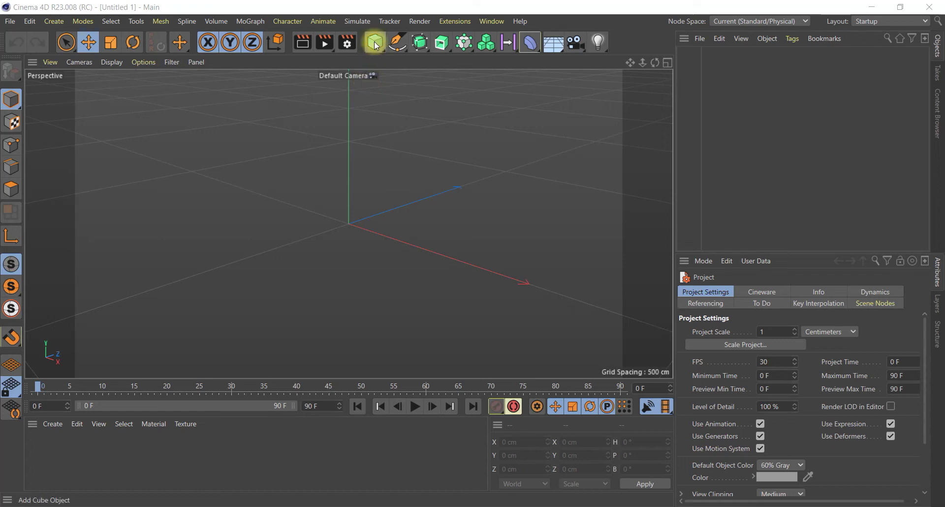
# Step: Add a +Z-facing plane, 900 cm wide and 1200 cm tall, with 750 width and height segments
pyautogui.click(375, 43)
pyautogui.click(475, 104)
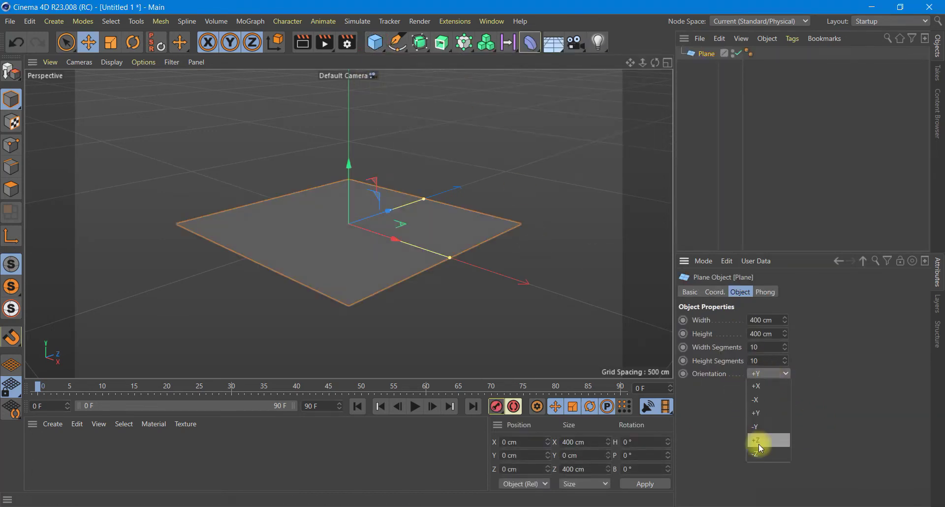
pyautogui.click(760, 443)
pyautogui.click(769, 320)
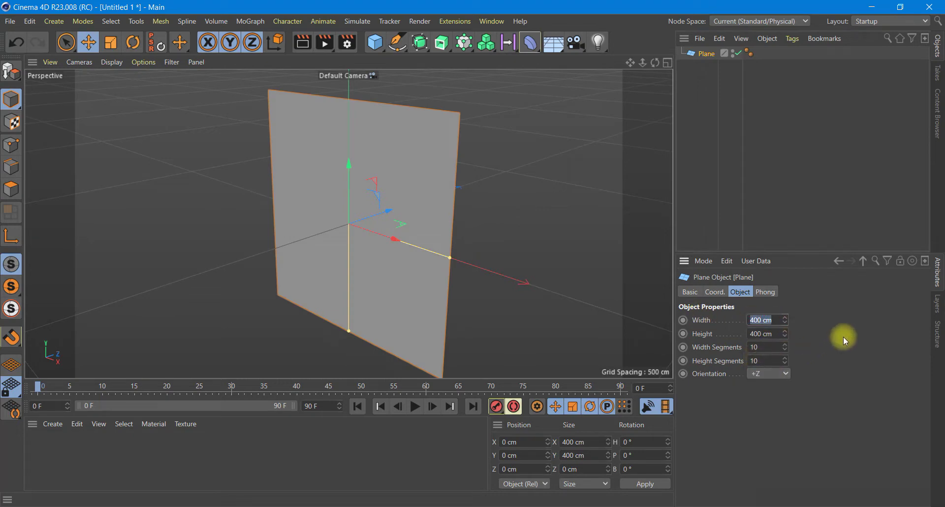
pyautogui.write('900')
pyautogui.press('Return')
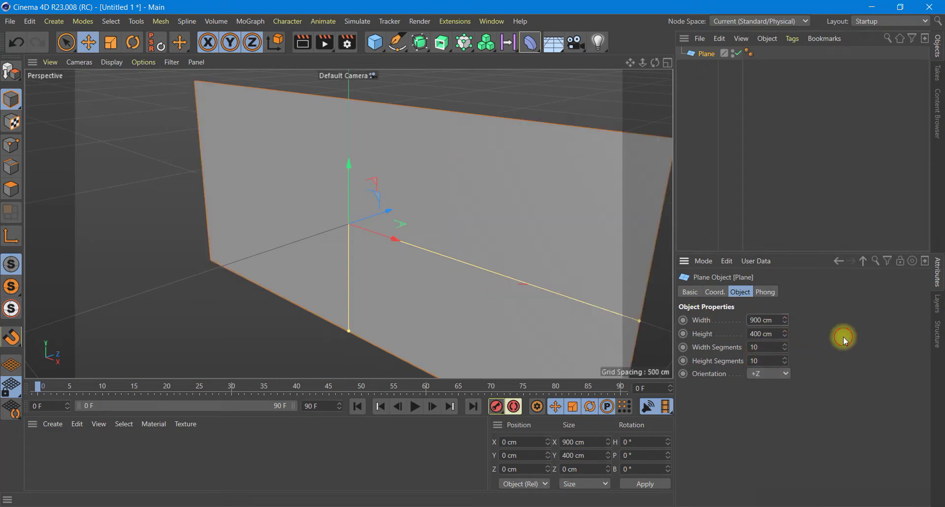
pyautogui.click(768, 333)
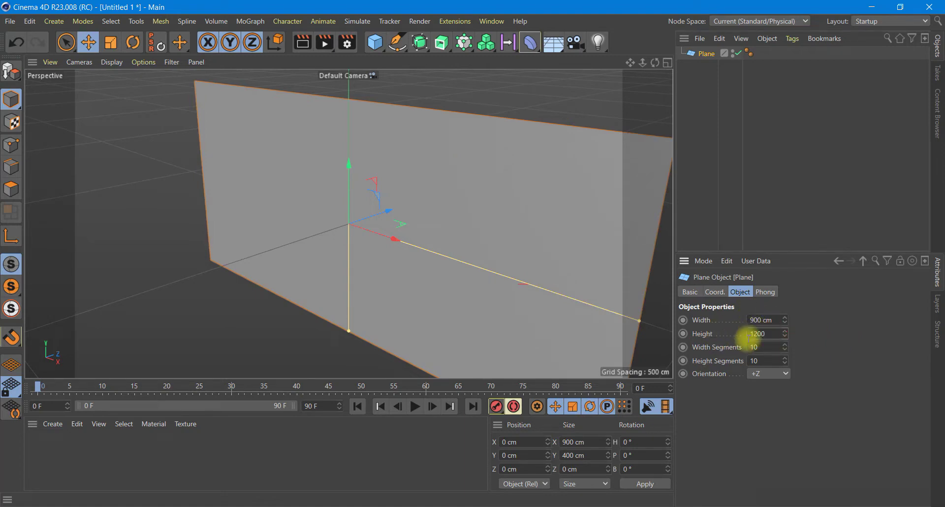
pyautogui.press('Return')
pyautogui.click(769, 348)
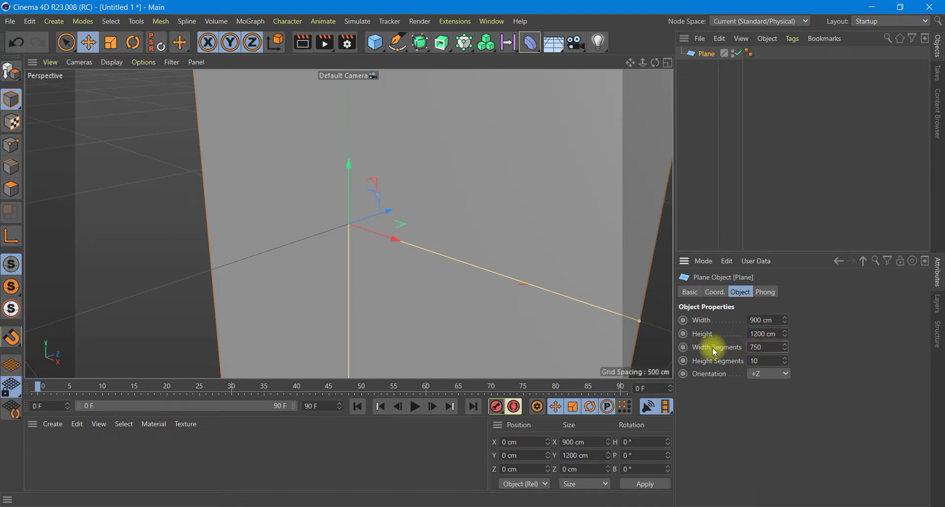
pyautogui.click(761, 361)
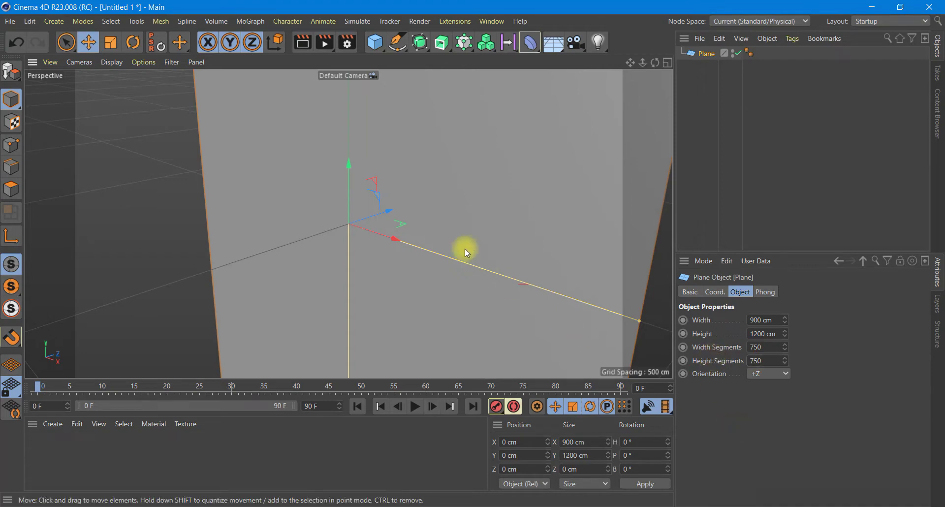
# Step: Select the Plane and add a Displacer deformer nested under it
pyautogui.moveTo(465, 250)
pyautogui.keyDown('alt'); pyautogui.mouseDown()
pyautogui.moveTo(542, 236)
pyautogui.moveTo(531, 242)
pyautogui.mouseUp(); pyautogui.keyUp('alt')
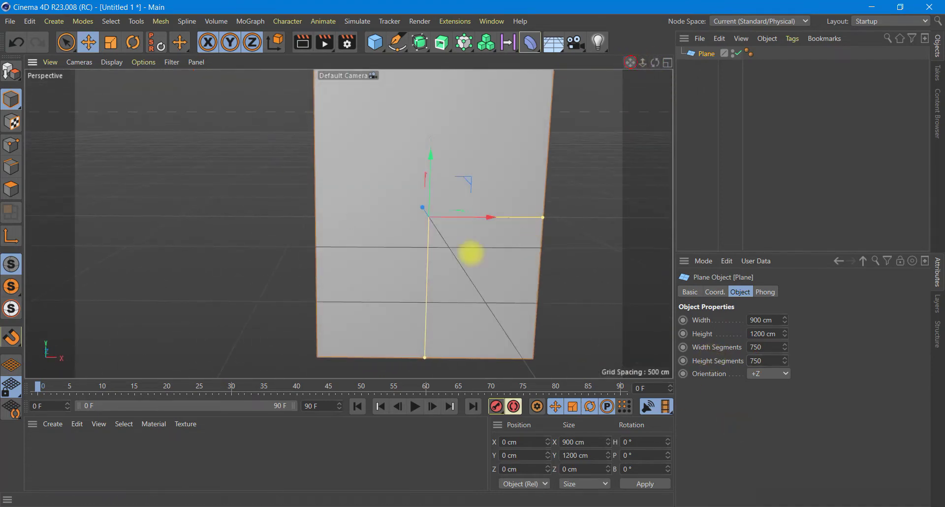
pyautogui.keyDown('alt'); pyautogui.moveTo(468, 254); pyautogui.dragTo(401, 270, button='middle'); pyautogui.keyUp('alt')
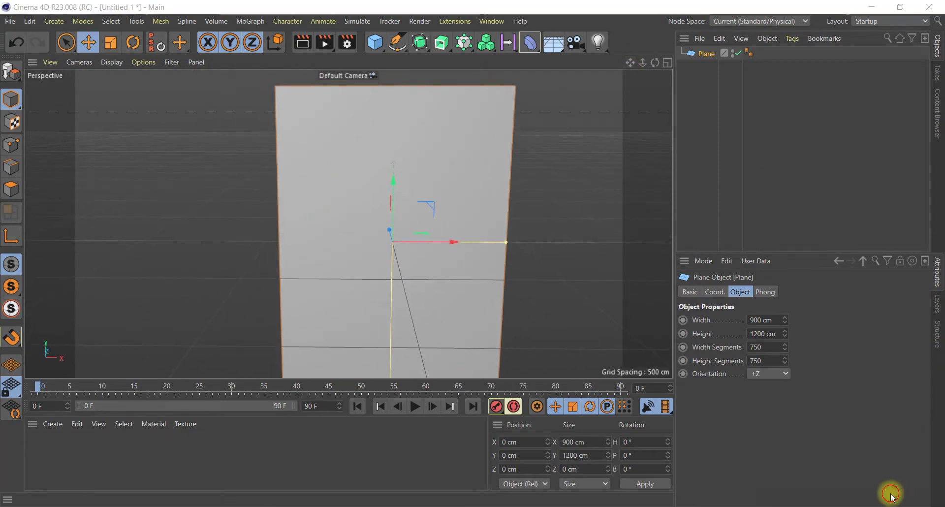
pyautogui.click(706, 56)
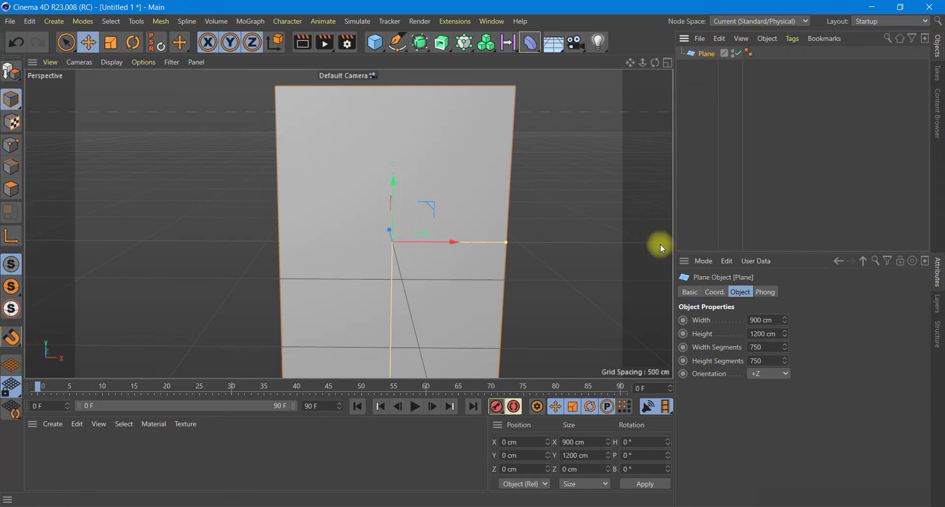
pyautogui.moveTo(530, 43)
pyautogui.mouseDown()
pyautogui.moveTo(592, 222)
pyautogui.moveTo(649, 202)
pyautogui.mouseUp()
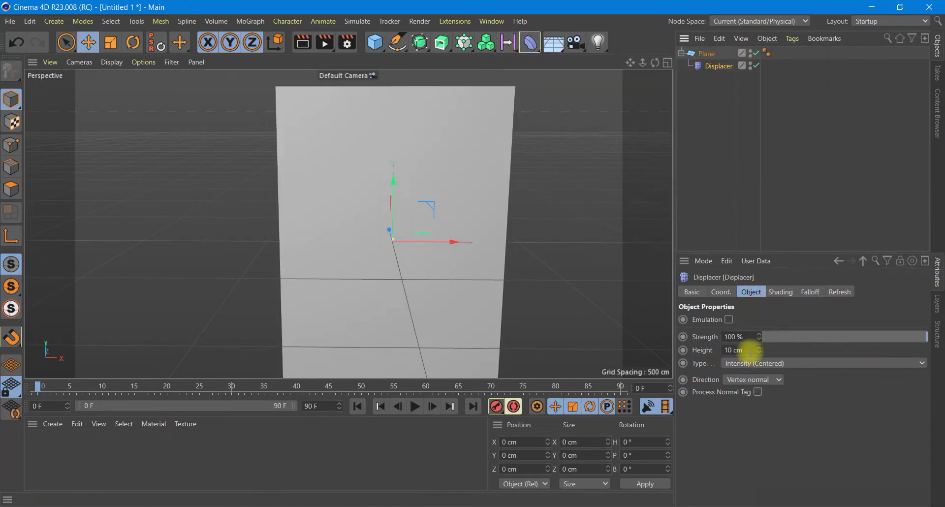
# Step: Set the Displacer height to 100 cm and drive it with a Noise shader
pyautogui.doubleClick(751, 350)
pyautogui.write('100')
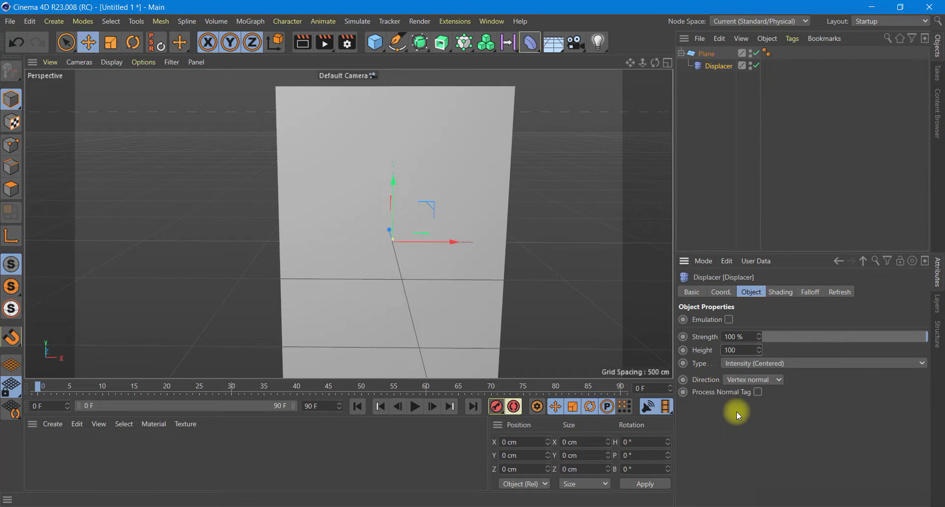
pyautogui.click(780, 292)
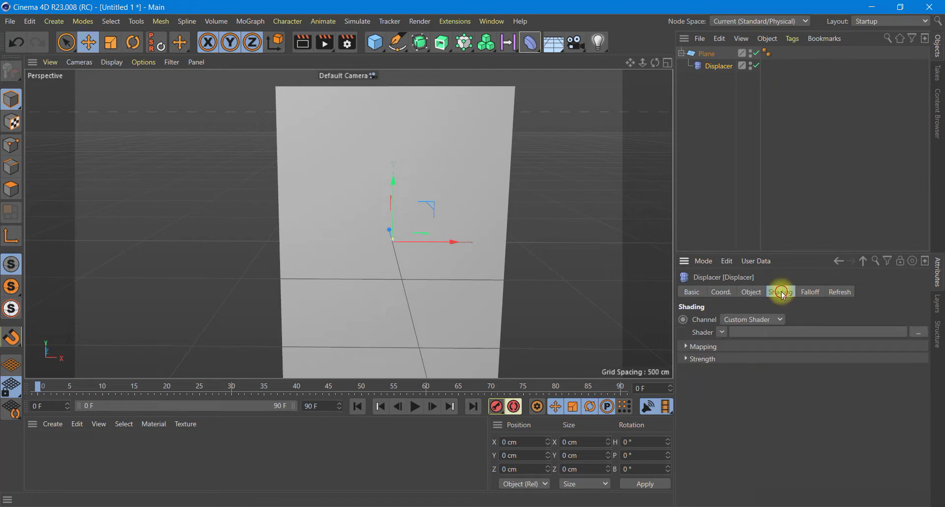
pyautogui.click(723, 333)
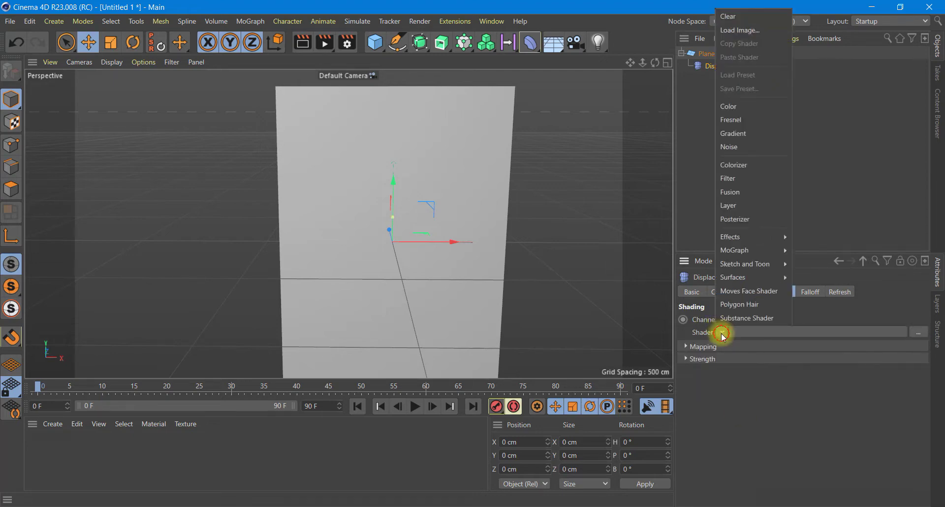
pyautogui.click(743, 147)
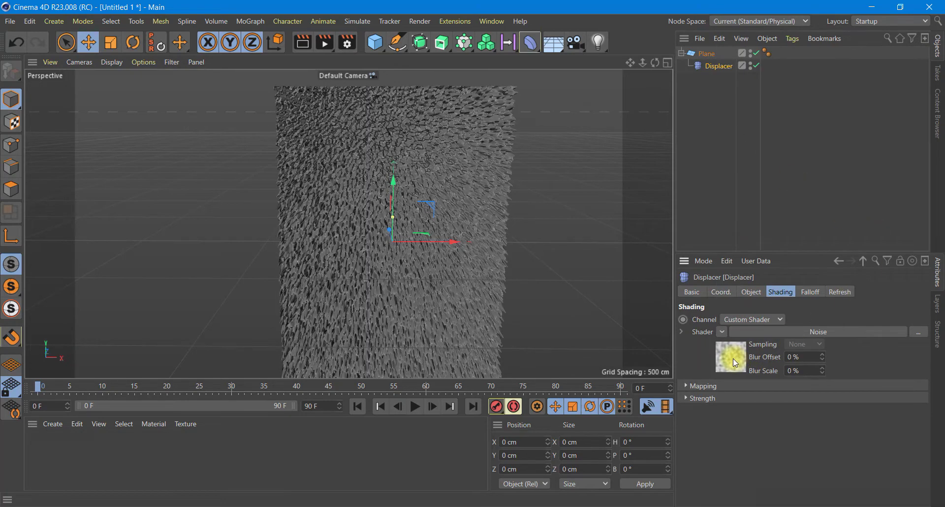
pyautogui.scroll(2, 398, 267)
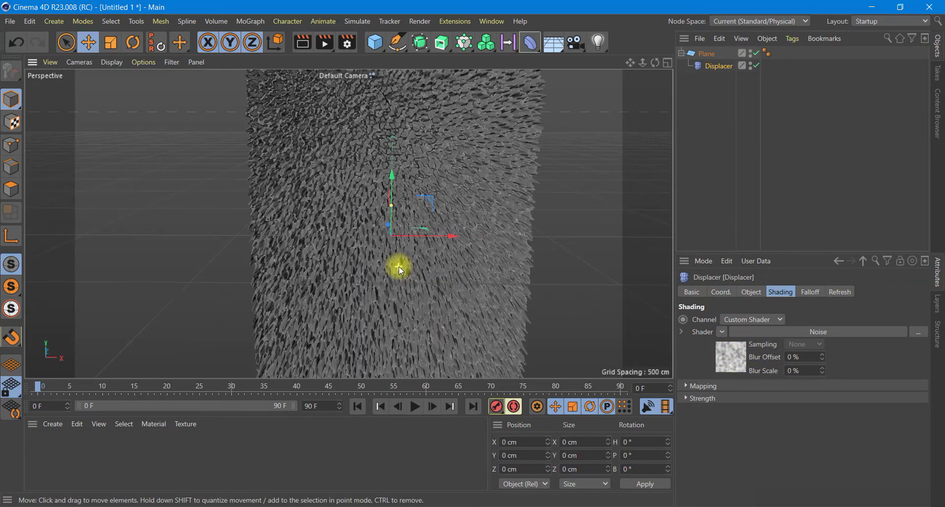
pyautogui.click(736, 362)
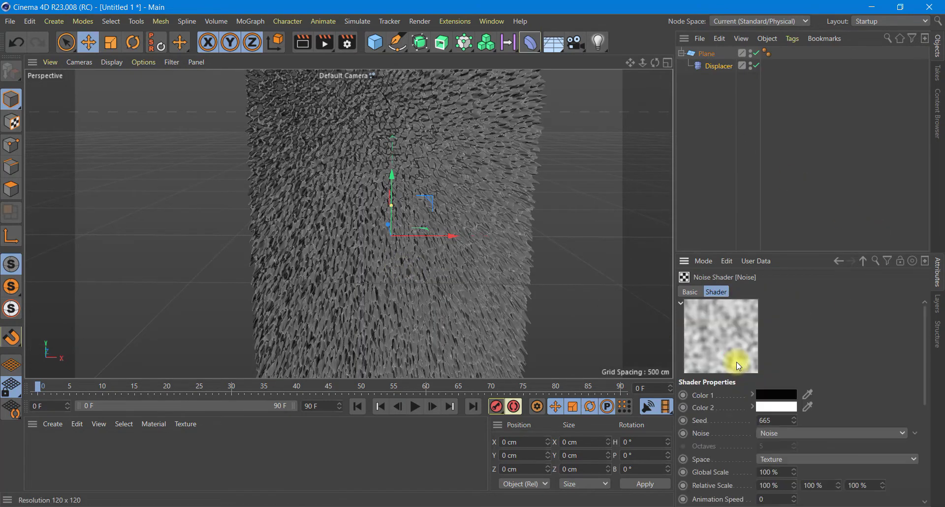
# Step: Switch the noise to VL Noise at 3000 % scale, 0.1 animation speed and 10 cycles
pyautogui.click(782, 433)
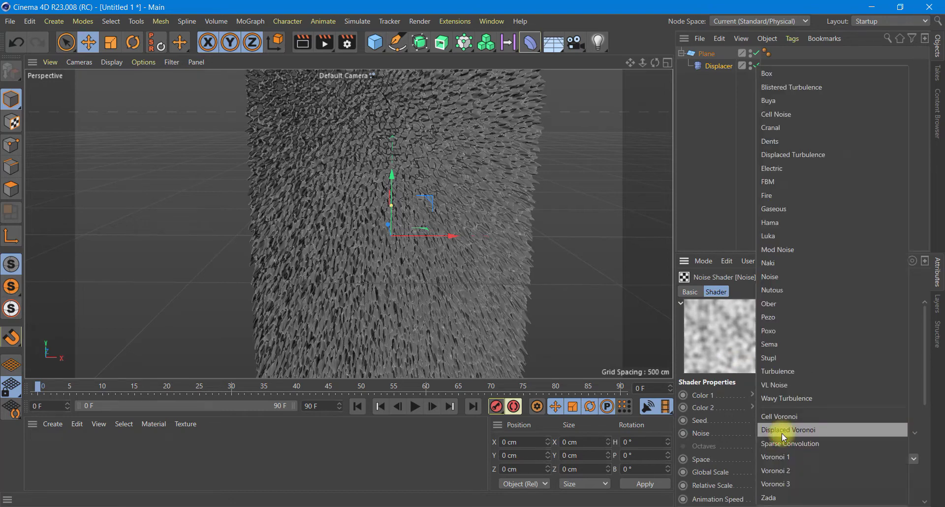
pyautogui.click(802, 386)
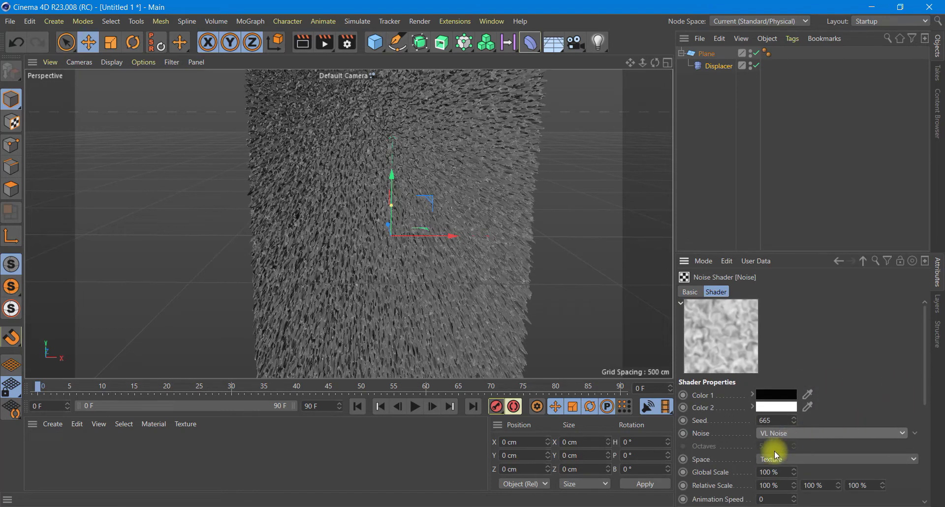
pyautogui.click(777, 474)
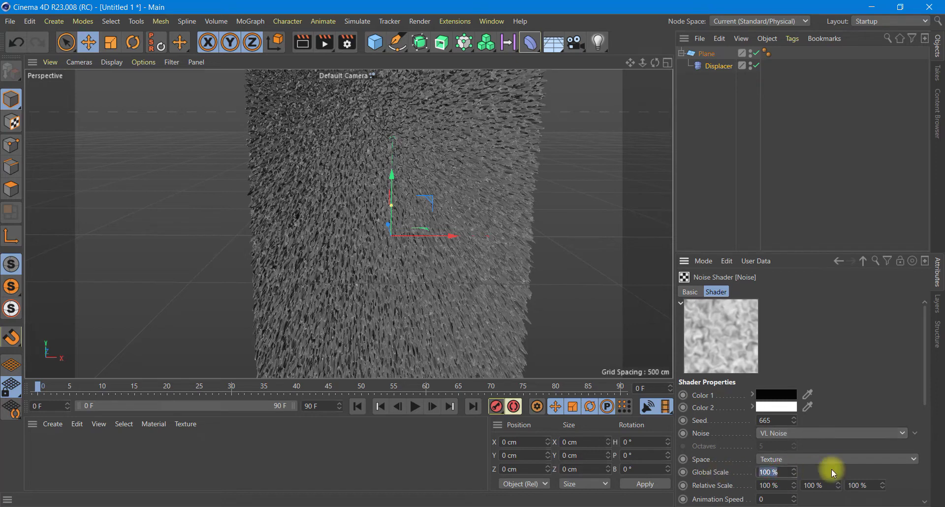
pyautogui.write('3000')
pyautogui.press('Return')
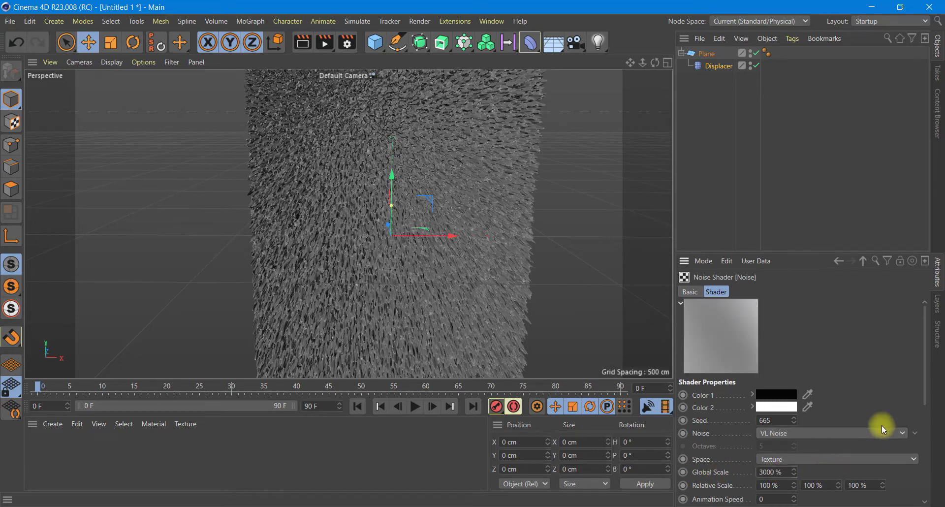
pyautogui.moveTo(925, 368); pyautogui.dragTo(889, 429)
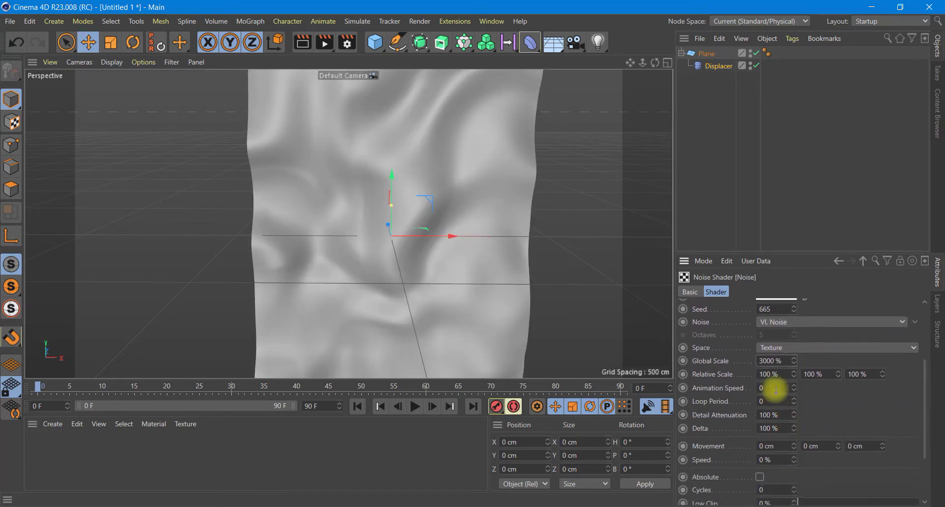
pyautogui.click(776, 389)
pyautogui.write('.')
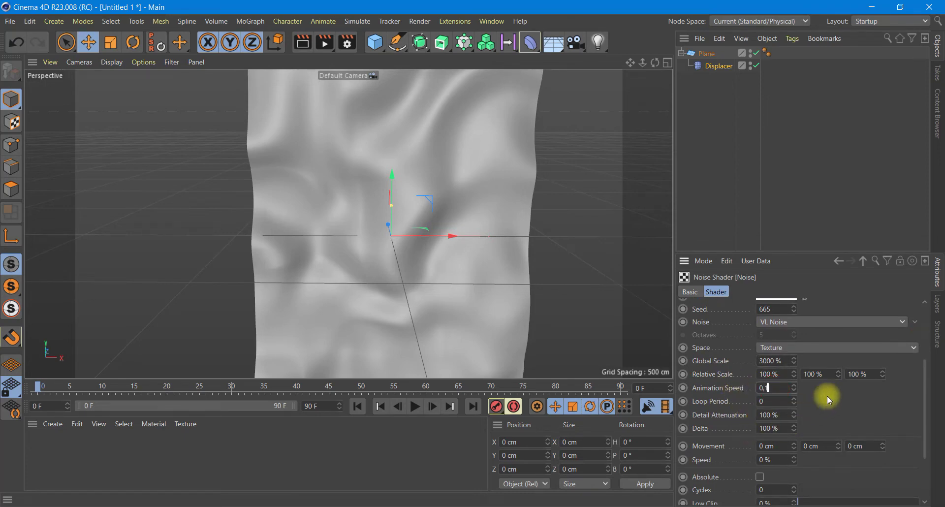
pyautogui.moveTo(928, 404); pyautogui.dragTo(925, 433)
pyautogui.write('1')
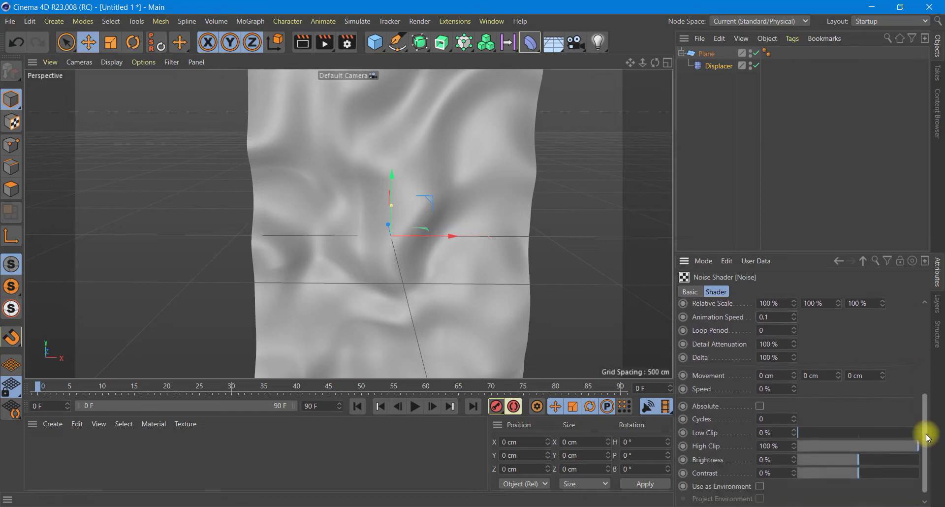
pyautogui.click(761, 418)
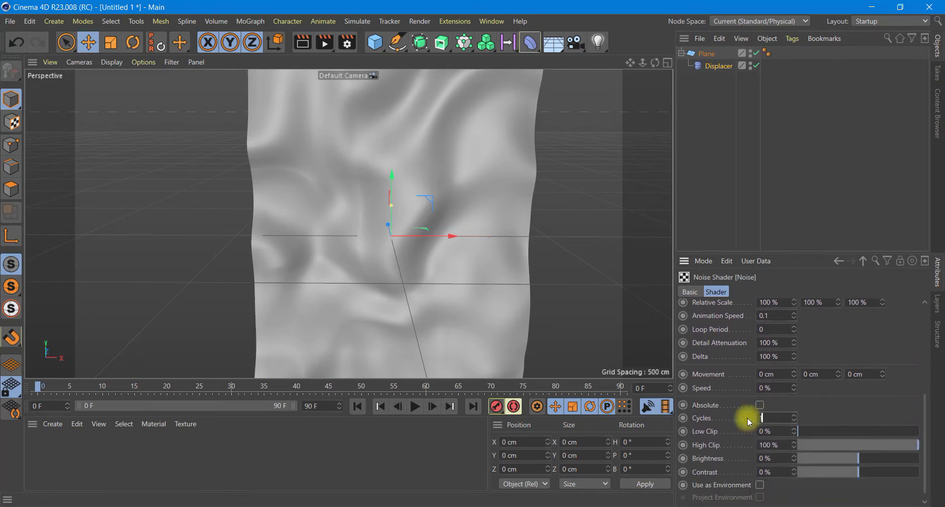
pyautogui.press('Return')
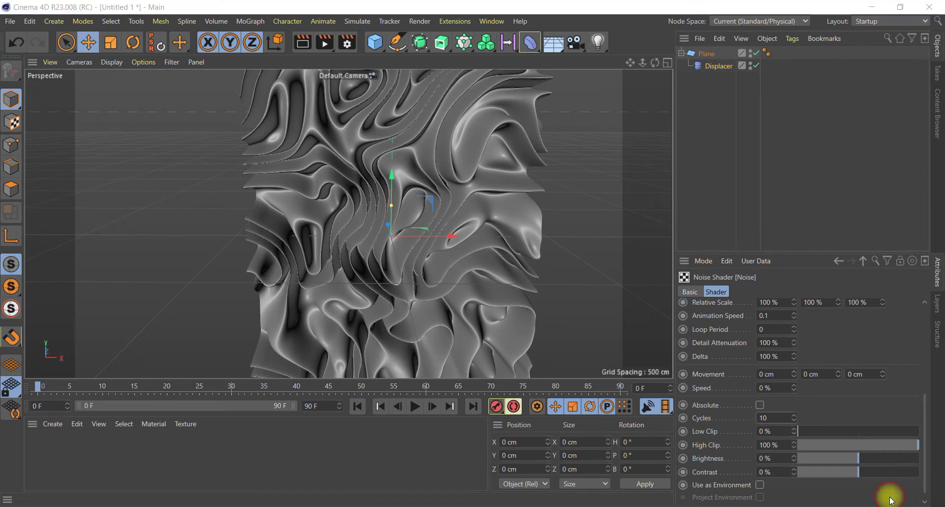
# Step: Extend the scene to 180 frames and play back the animated displacement briefly
pyautogui.click(313, 406)
pyautogui.write('18')
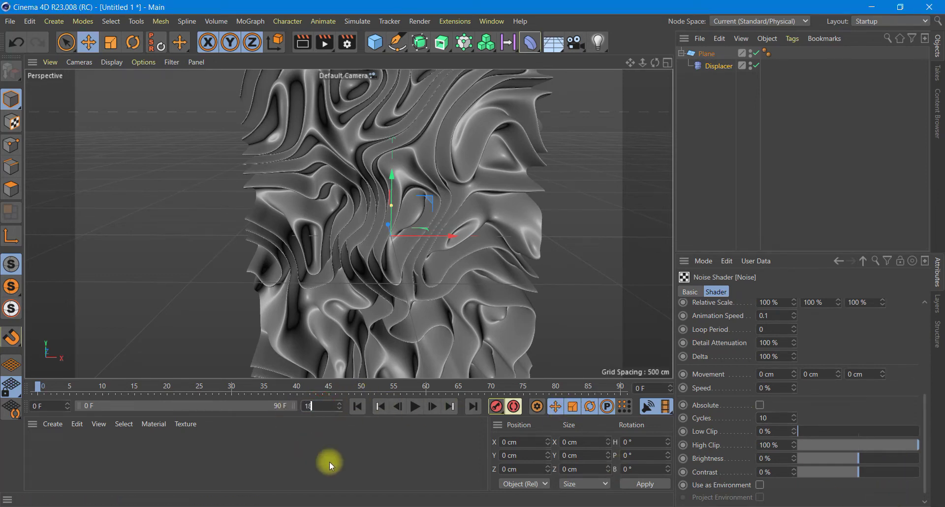
pyautogui.write('0')
pyautogui.click(331, 462)
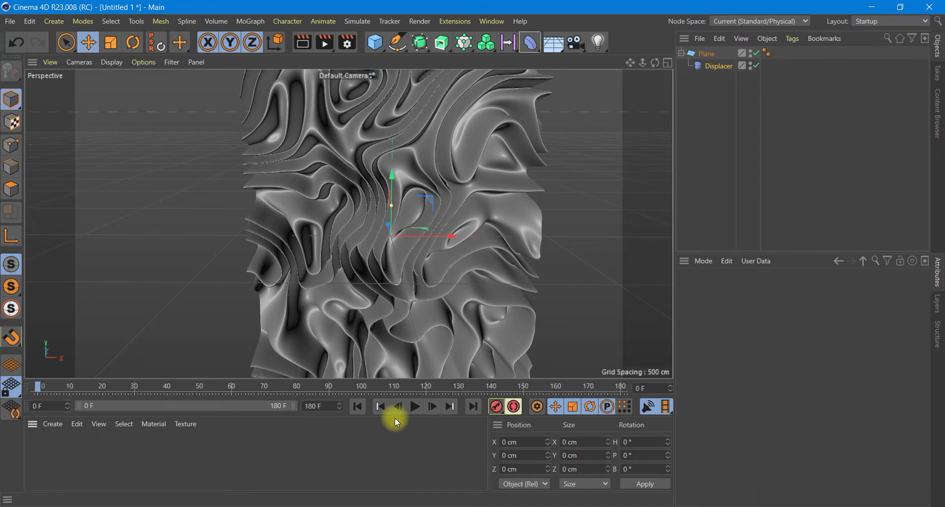
pyautogui.click(415, 407)
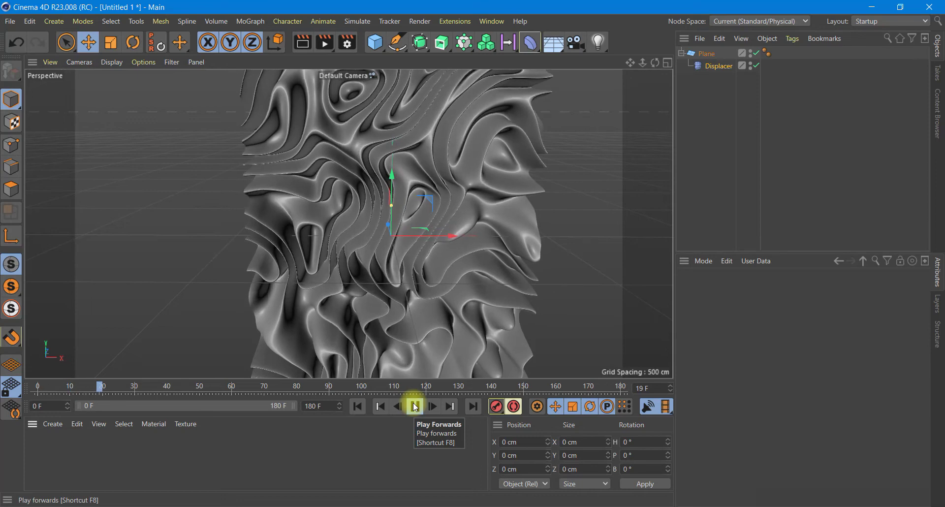
pyautogui.click(415, 407)
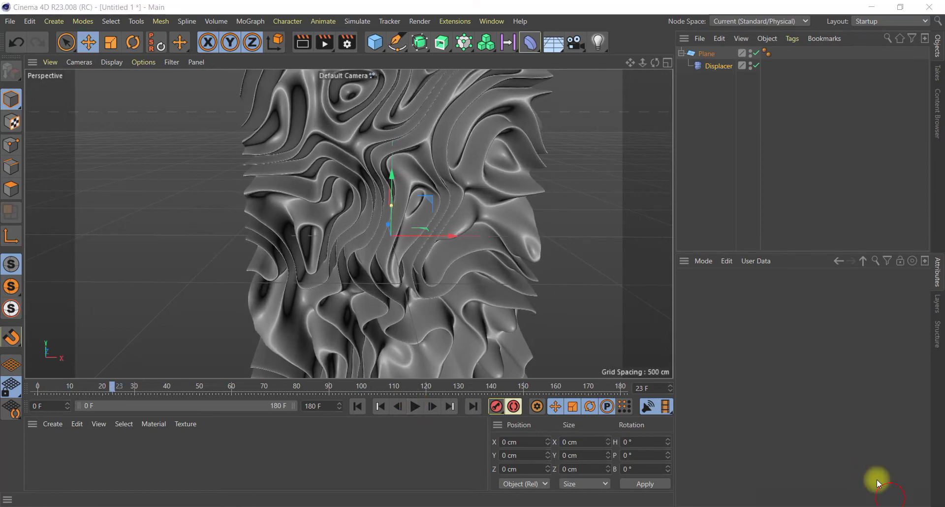
pyautogui.click(47, 423)
pyautogui.moveTo(72, 300)
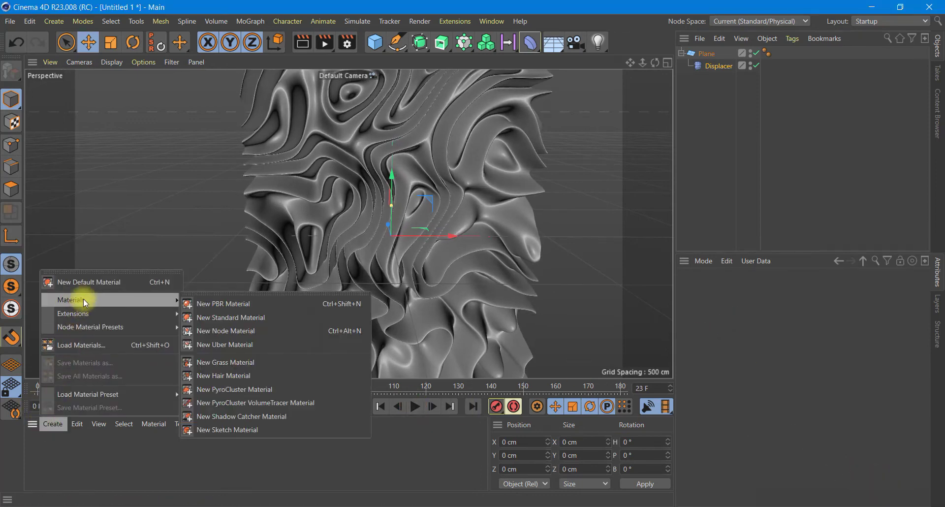
# Step: Create a new material Mat and apply it to the Plane
pyautogui.click(224, 318)
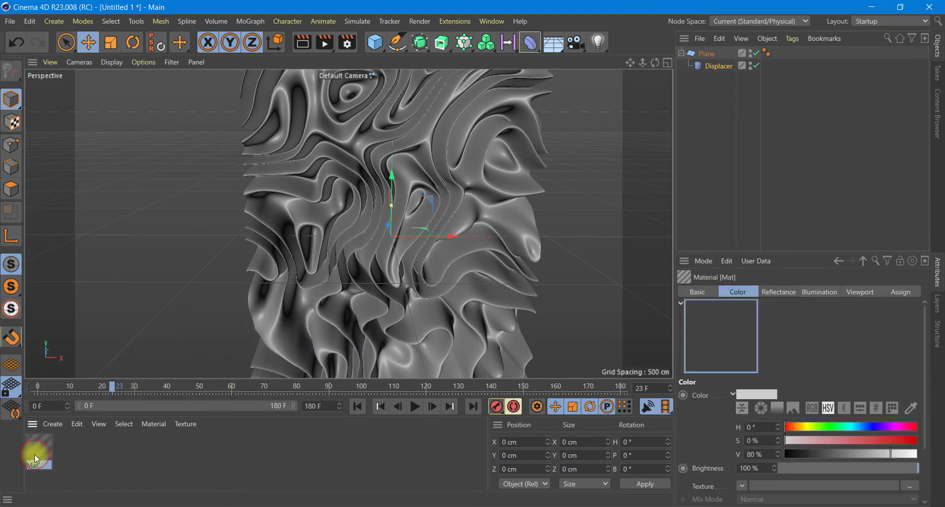
pyautogui.doubleClick(34, 454)
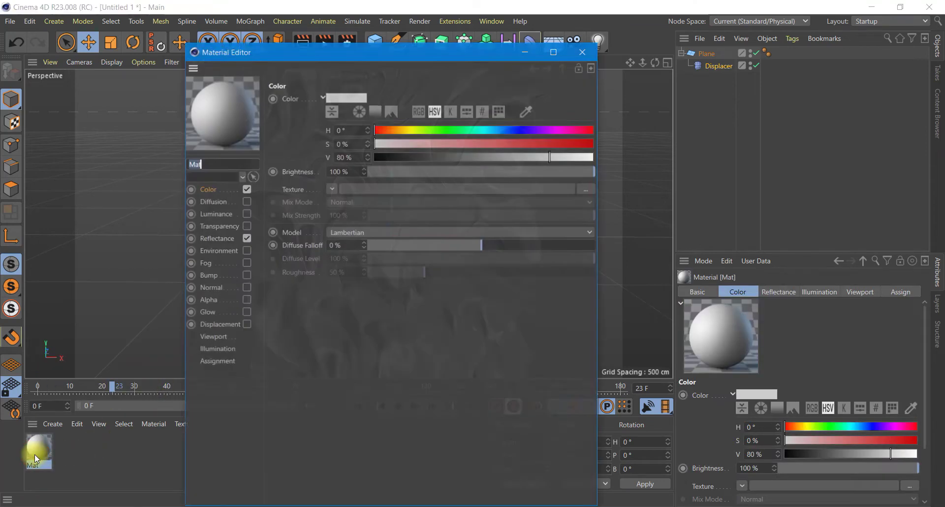
pyautogui.click(583, 51)
pyautogui.moveTo(42, 445); pyautogui.dragTo(709, 53)
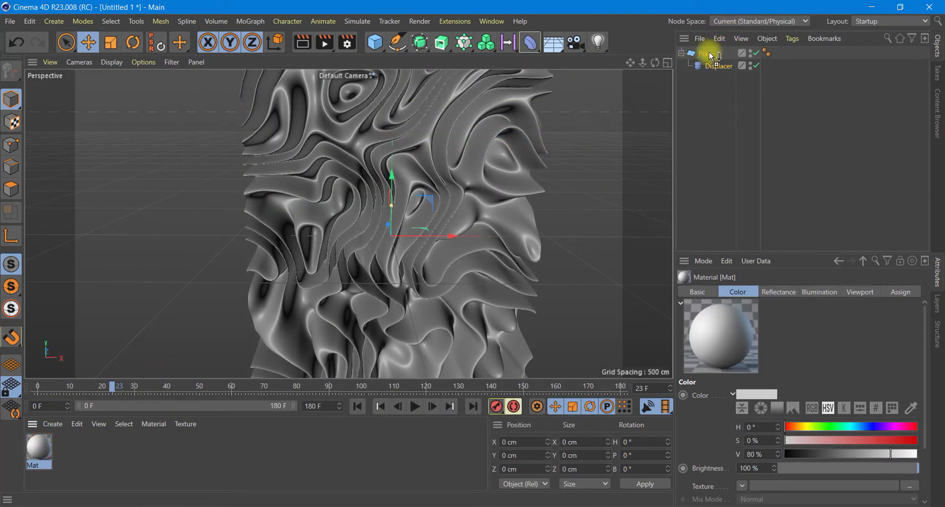
# Step: Turn off Mat's Color channel and add a Beckmann reflectance layer at 100% specular strength
pyautogui.doubleClick(47, 455)
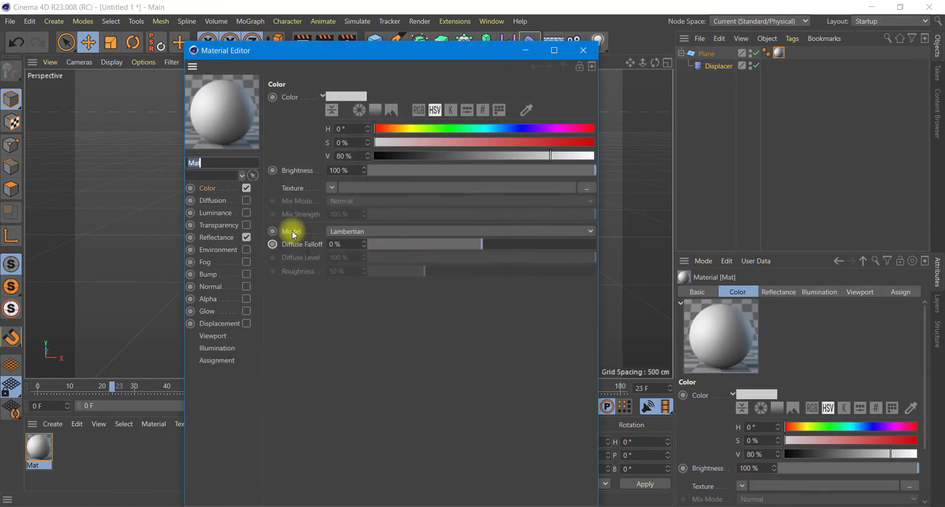
pyautogui.click(246, 187)
pyautogui.click(219, 237)
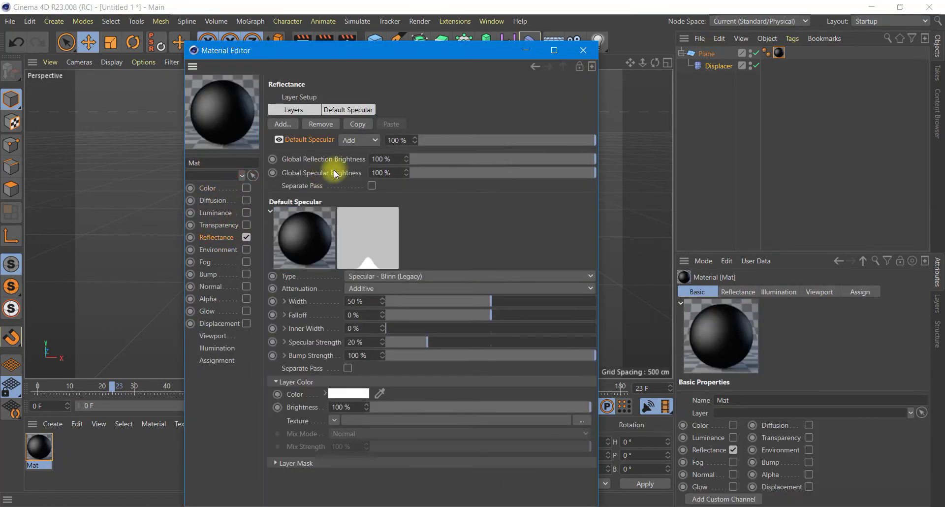
pyautogui.click(280, 127)
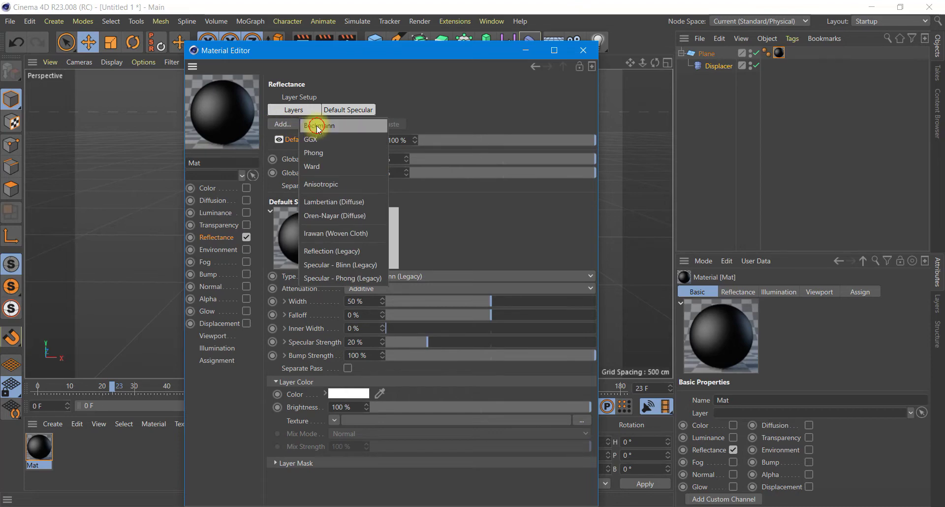
pyautogui.click(288, 125)
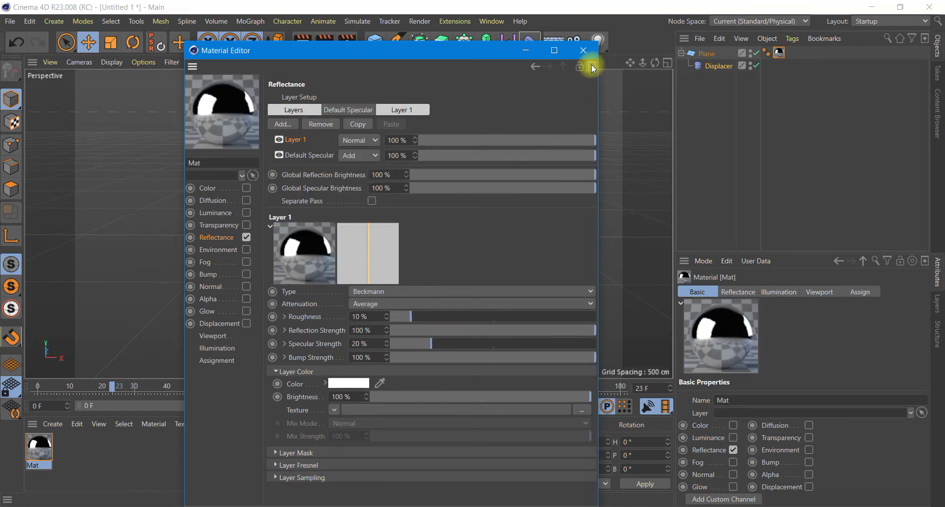
pyautogui.doubleClick(364, 344)
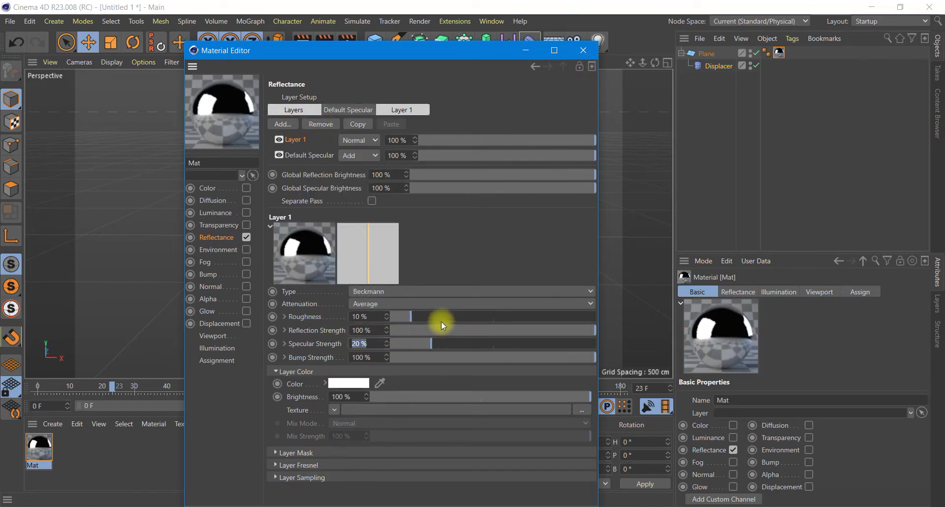
pyautogui.write('100')
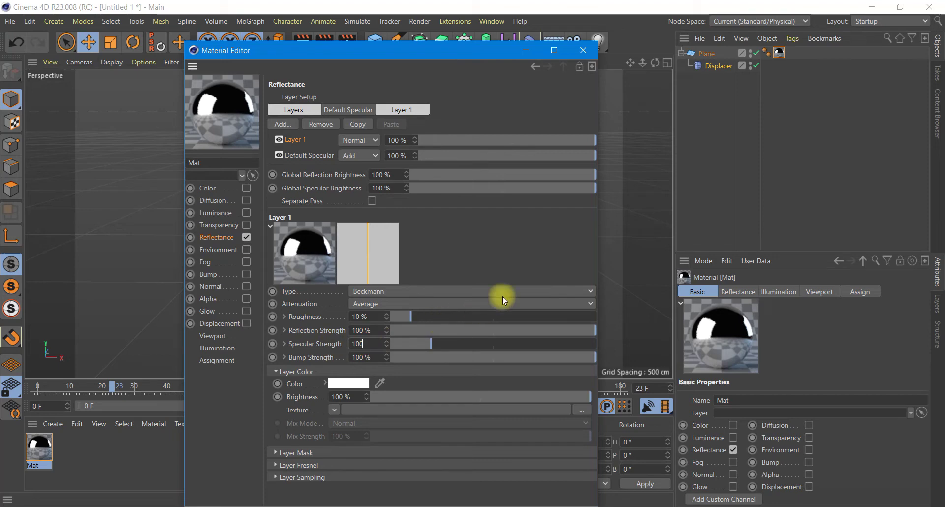
pyautogui.press('Return')
pyautogui.click(583, 50)
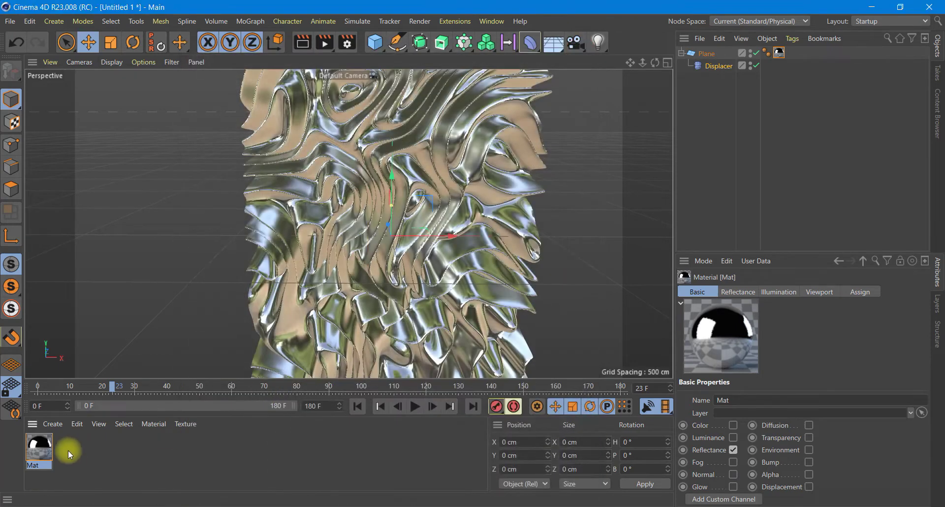
# Step: Render the view to preview the chrome plane
pyautogui.moveTo(39, 446)
pyautogui.mouseDown()
pyautogui.moveTo(233, 300)
pyautogui.moveTo(32, 451)
pyautogui.mouseUp()
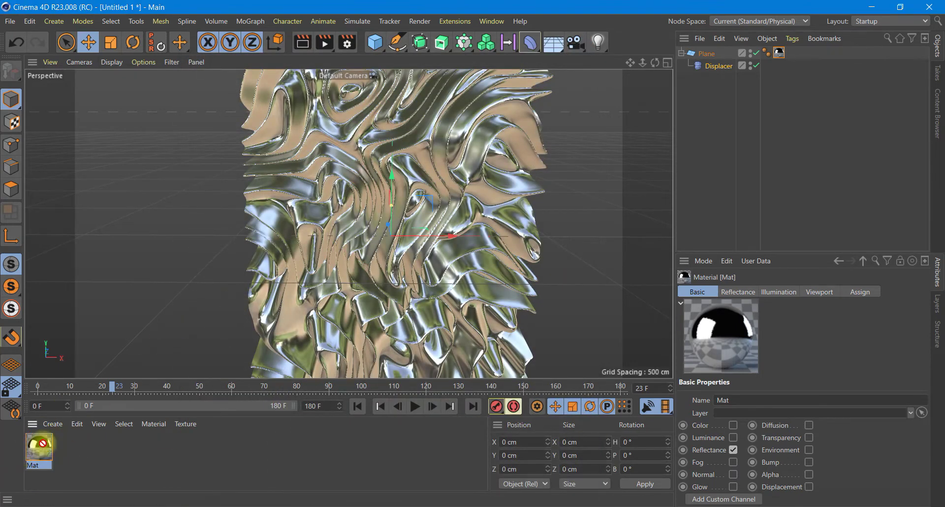
pyautogui.click(312, 47)
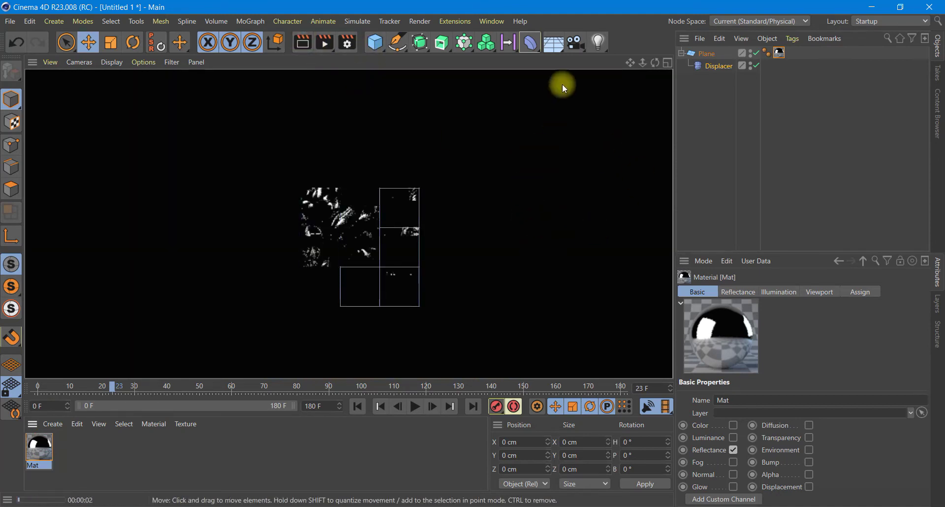
pyautogui.moveTo(555, 44); pyautogui.dragTo(599, 108)
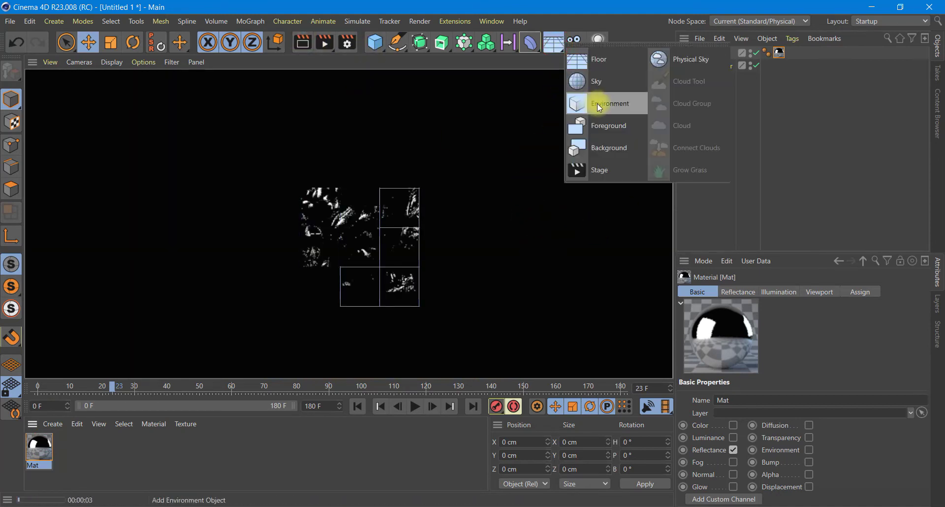
# Step: Add a Sky object and create material Mat.1 with only its Luminance channel enabled
pyautogui.click(619, 80)
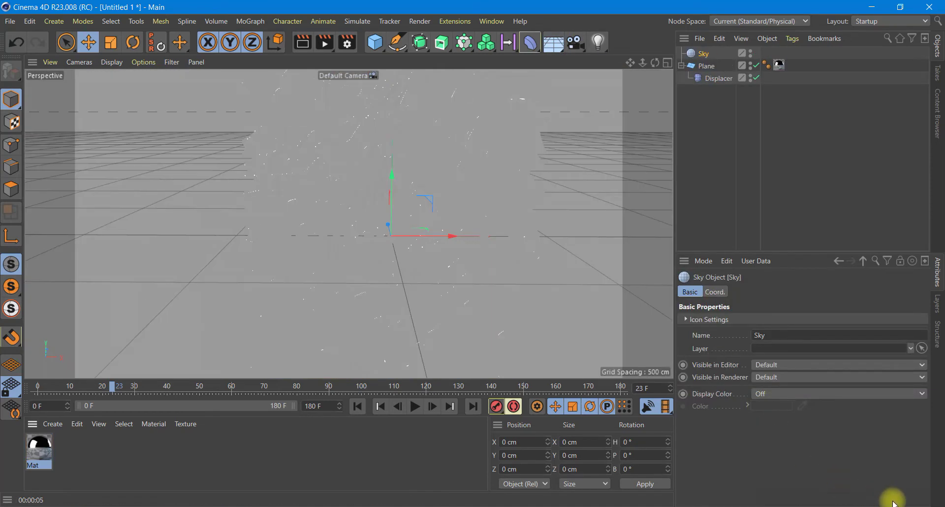
pyautogui.click(52, 424)
pyautogui.moveTo(70, 300)
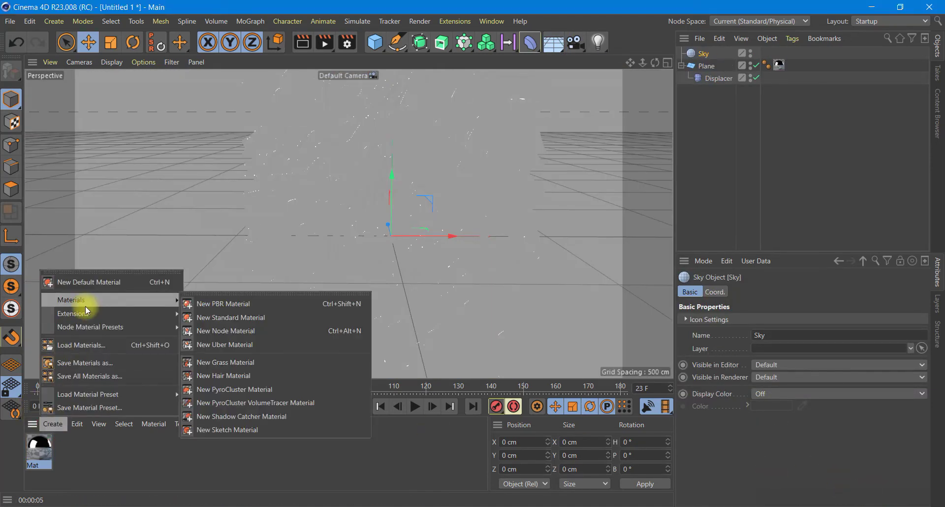
pyautogui.click(251, 313)
pyautogui.doubleClick(35, 445)
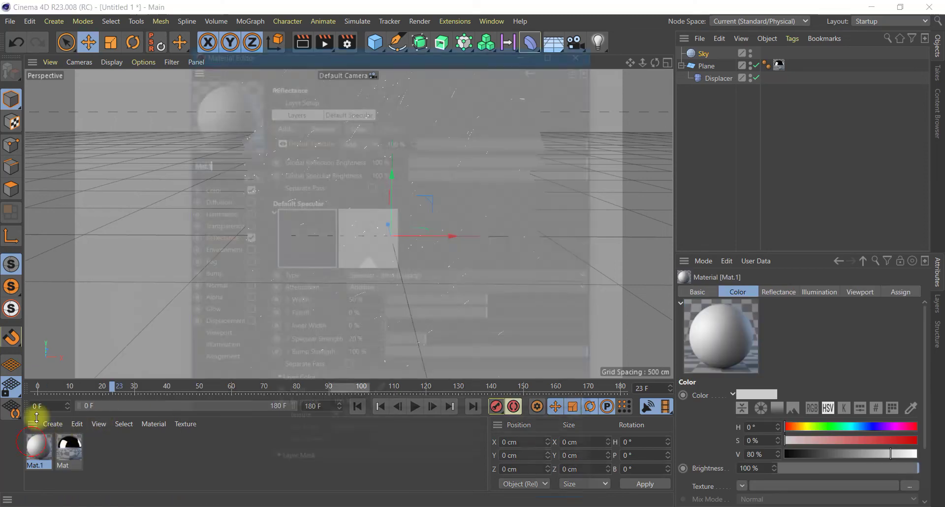
pyautogui.click(246, 188)
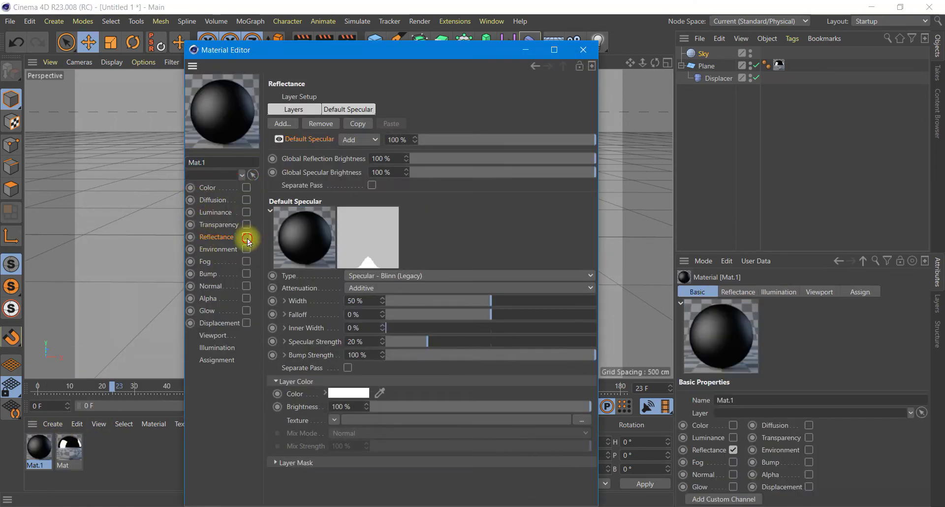
pyautogui.click(247, 237)
pyautogui.click(246, 213)
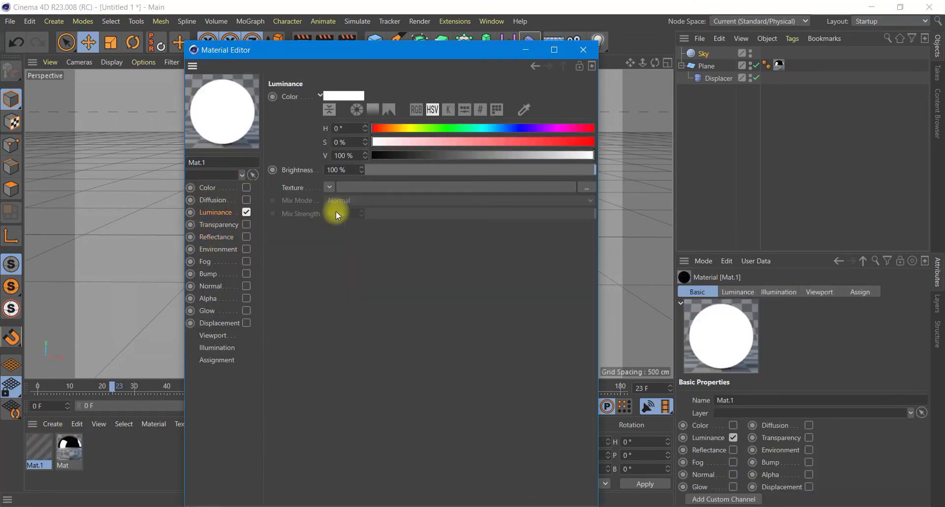
# Step: Load neon-tropical-monstera-leaf-banner.jpg from the Уроки по моделированию folder as the luminance texture
pyautogui.click(591, 188)
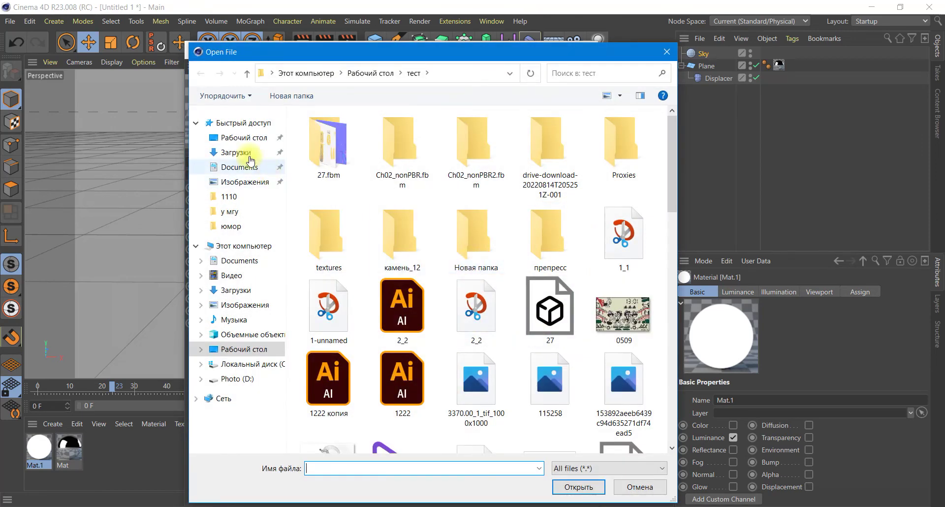
pyautogui.click(232, 137)
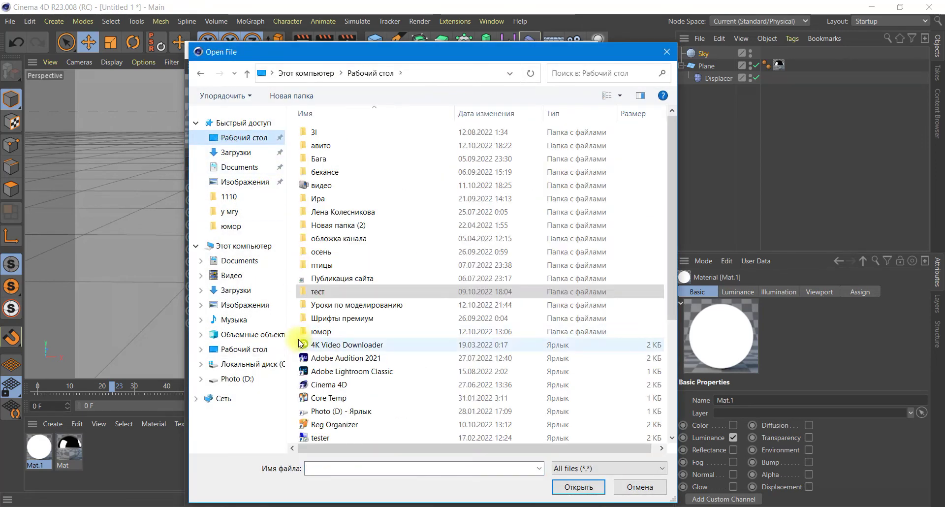
pyautogui.doubleClick(365, 309)
pyautogui.scroll(-5, 600, 363)
pyautogui.click(547, 409)
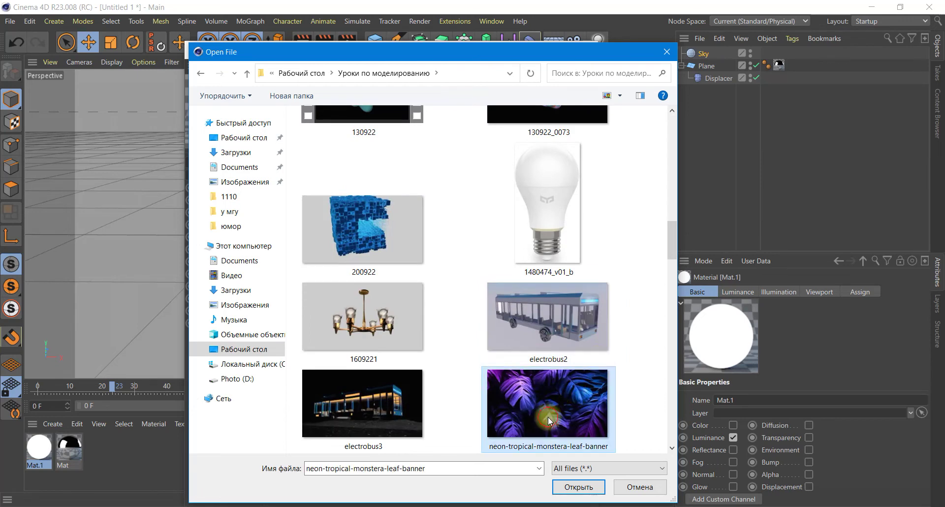
pyautogui.click(579, 487)
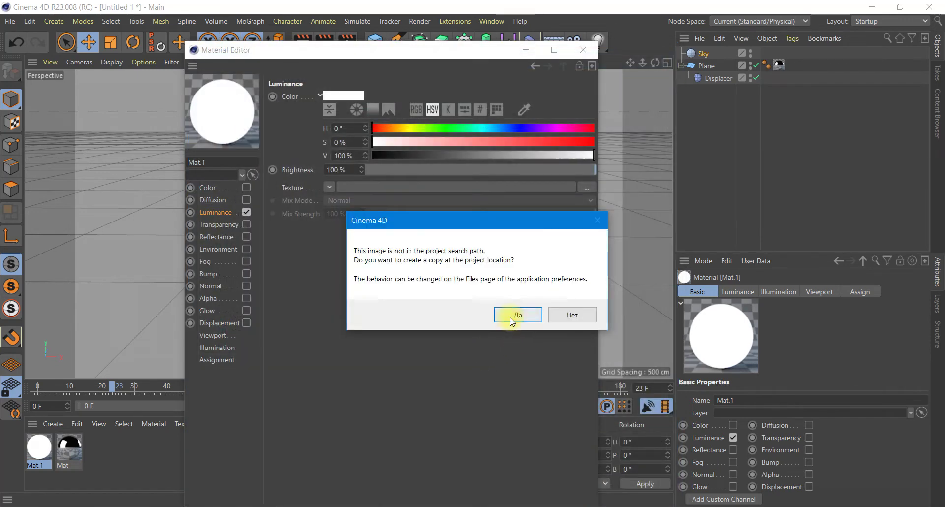
pyautogui.click(512, 320)
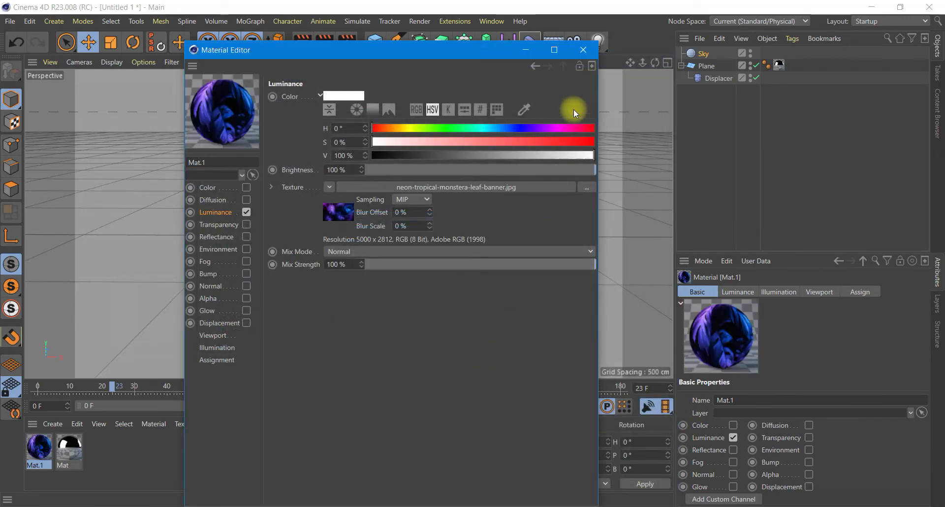
pyautogui.click(583, 50)
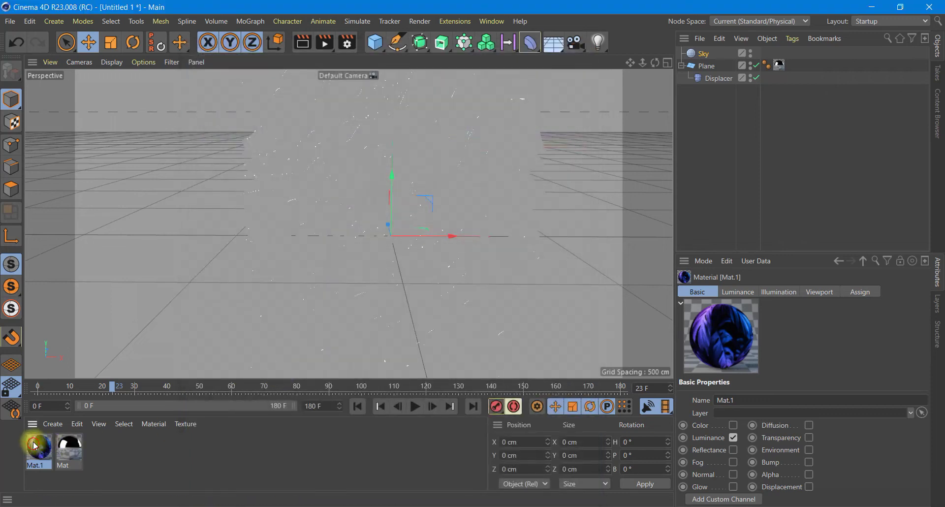
# Step: Apply Mat.1 to the Sky, render the view, and play a few animation frames
pyautogui.moveTo(39, 446); pyautogui.dragTo(708, 53)
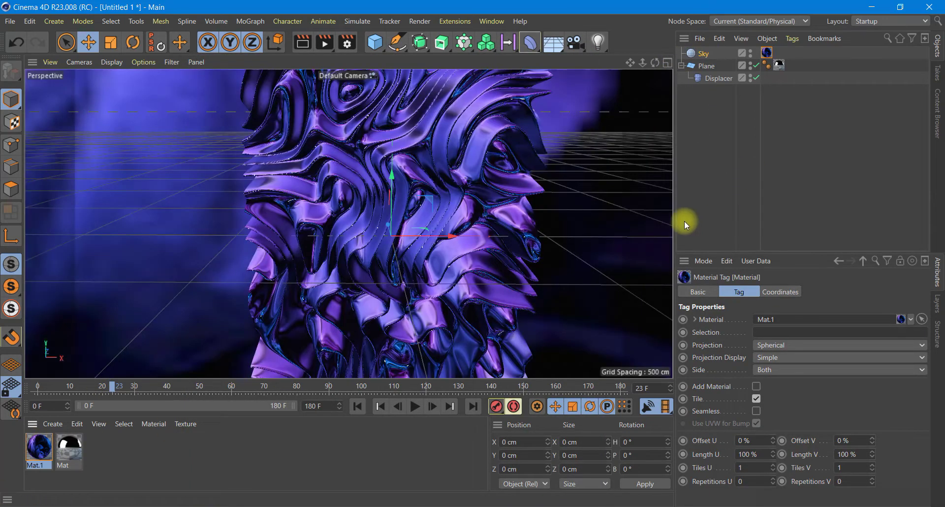
pyautogui.click(302, 42)
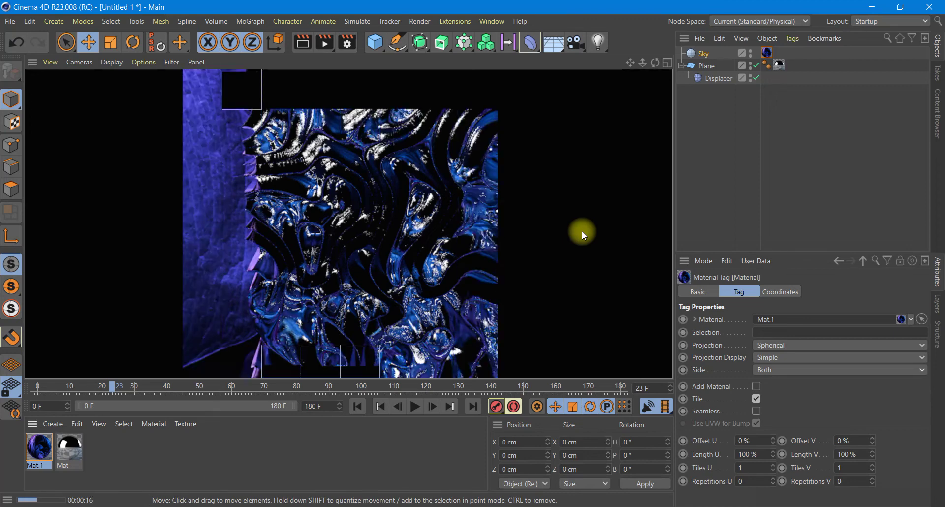
pyautogui.click(417, 406)
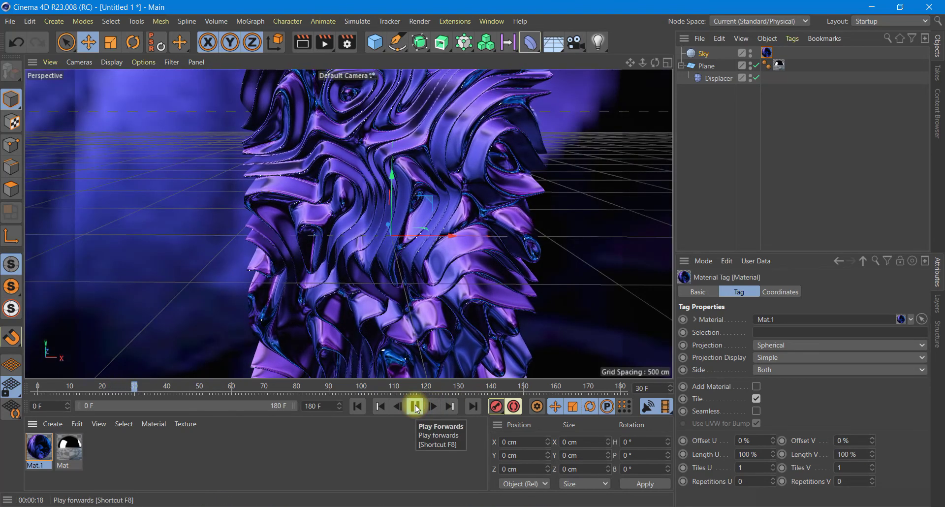
pyautogui.click(417, 407)
# Step: Give the Sky a Compositing tag with Compositing Background on and Seen by Camera off, then render
pyautogui.rightClick(697, 59)
pyautogui.moveTo(731, 124)
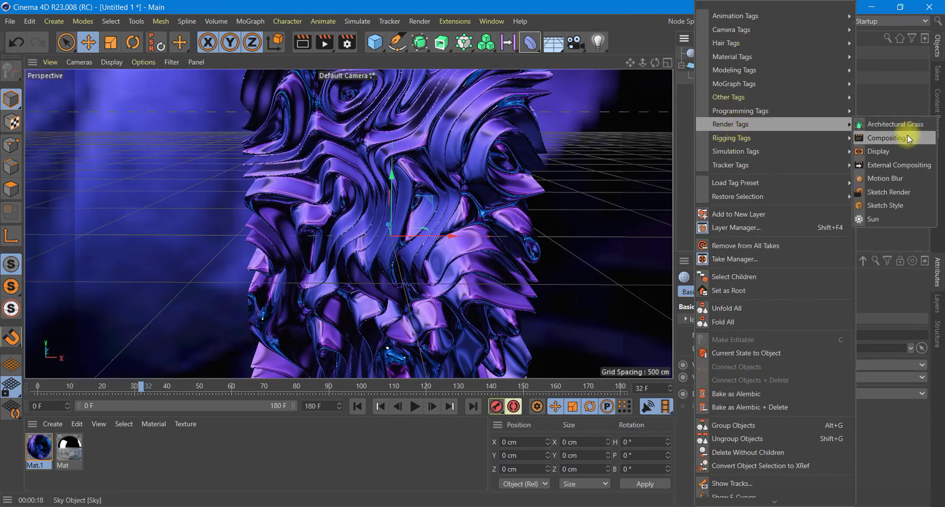
pyautogui.click(908, 137)
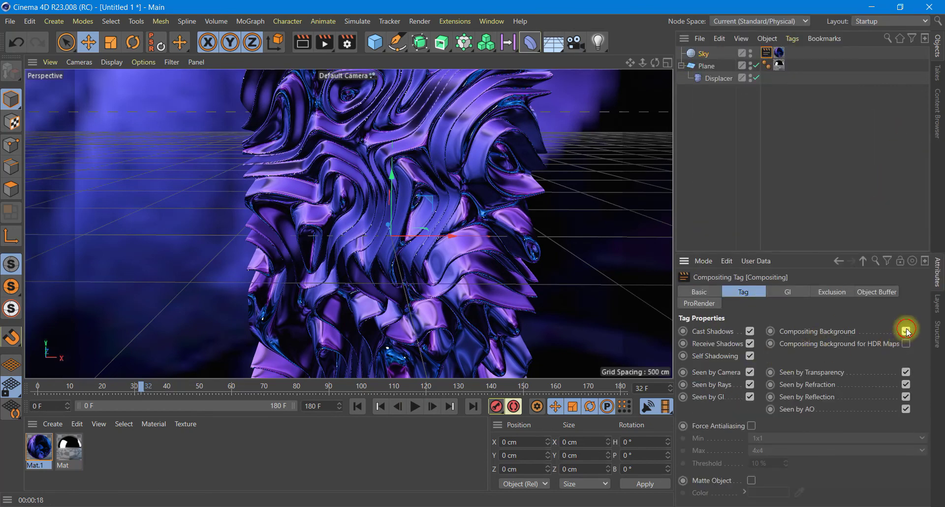
pyautogui.click(751, 373)
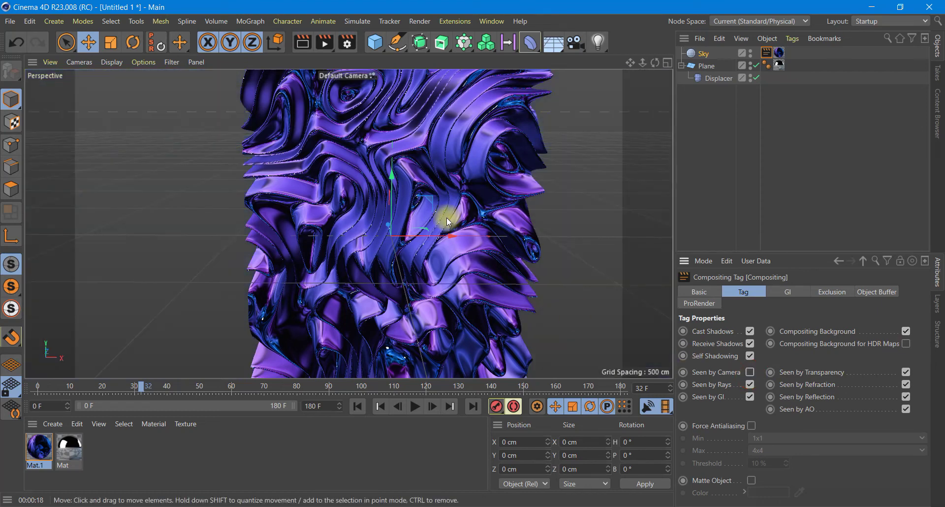
pyautogui.click(302, 42)
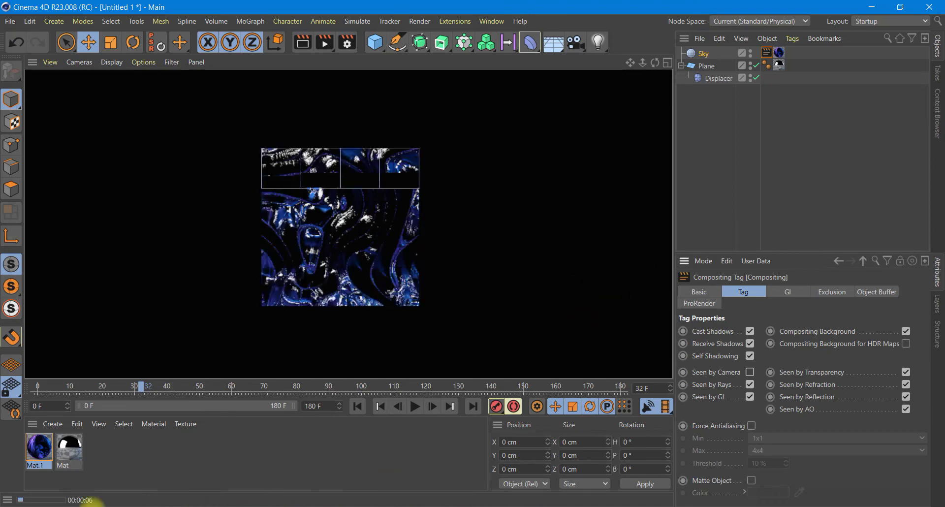
# Step: Tint Mat's reflectance layer colour blue at H 200°, S 88%, V 100%
pyautogui.click(68, 453)
pyautogui.doubleClick(68, 452)
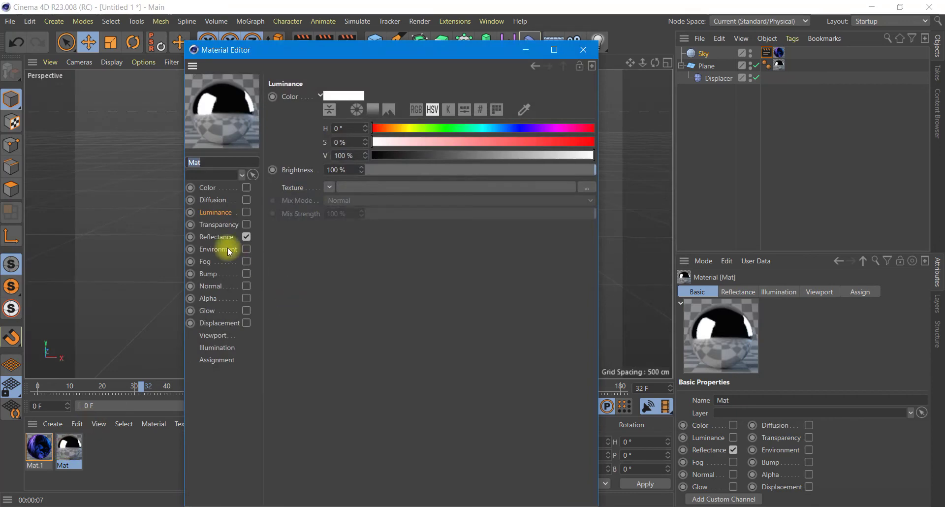
pyautogui.click(217, 237)
pyautogui.click(338, 378)
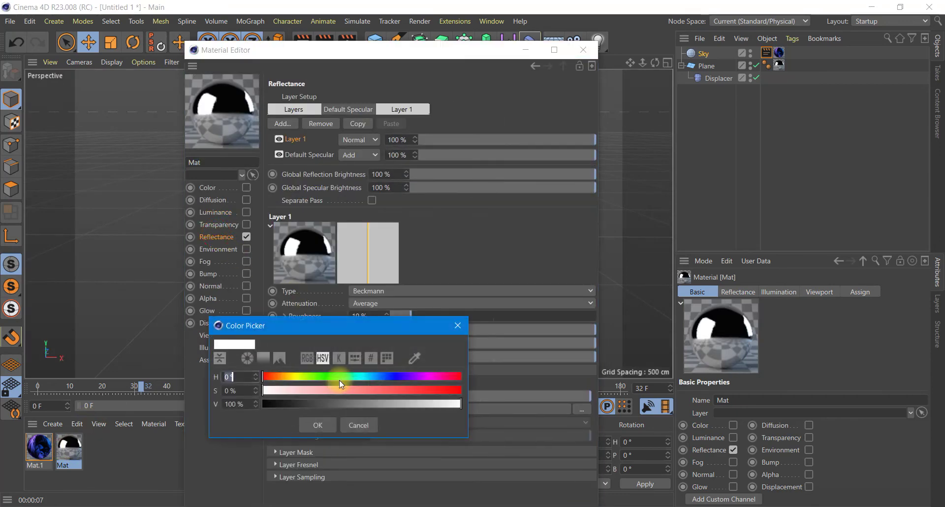
pyautogui.click(367, 376)
pyautogui.click(374, 390)
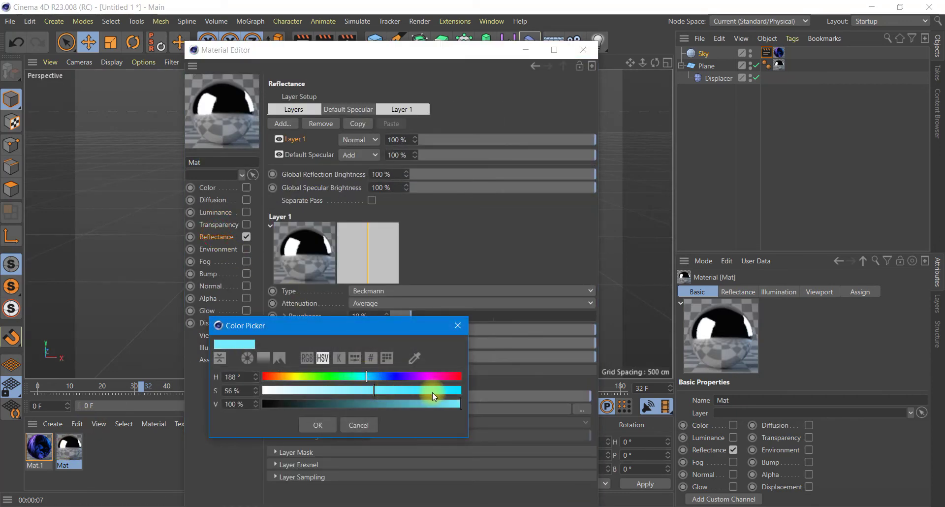
pyautogui.click(434, 390)
pyautogui.click(373, 377)
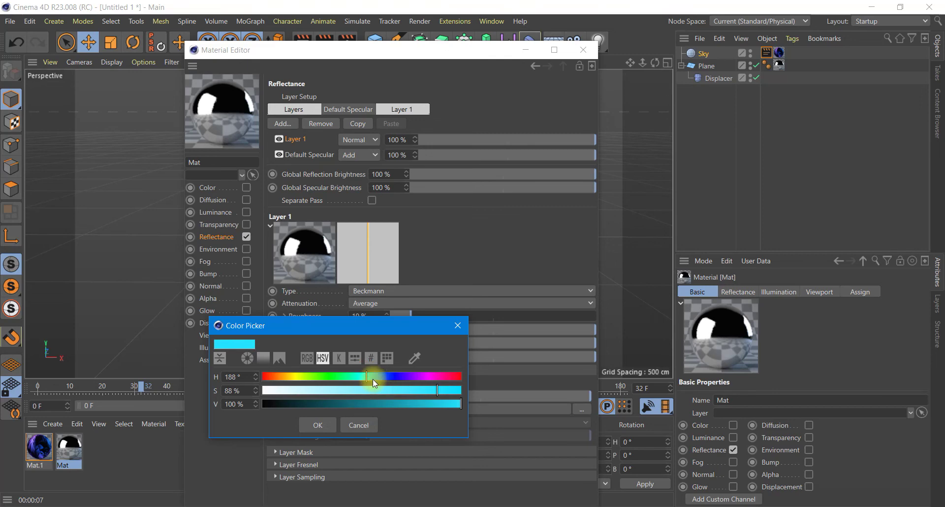
pyautogui.click(325, 425)
pyautogui.click(585, 50)
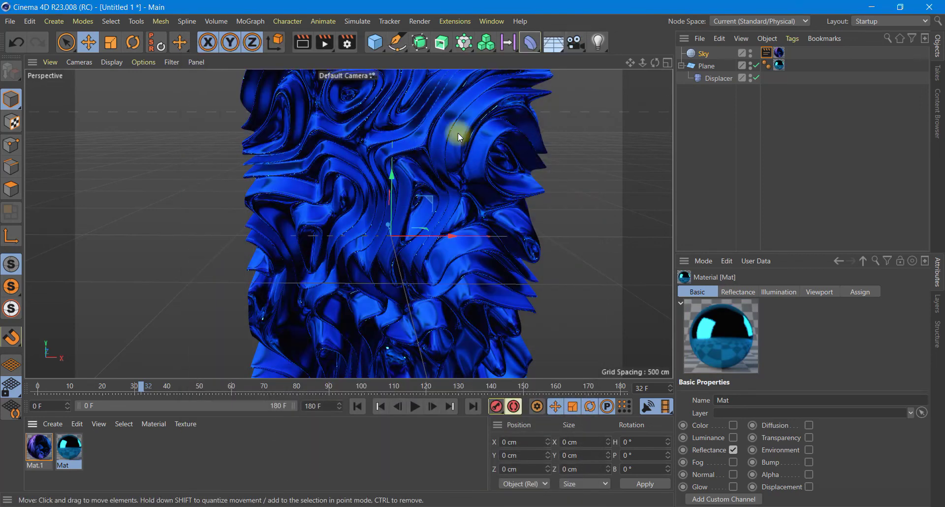
# Step: Render the viewport to preview the blue chrome wavy plane
pyautogui.click(302, 41)
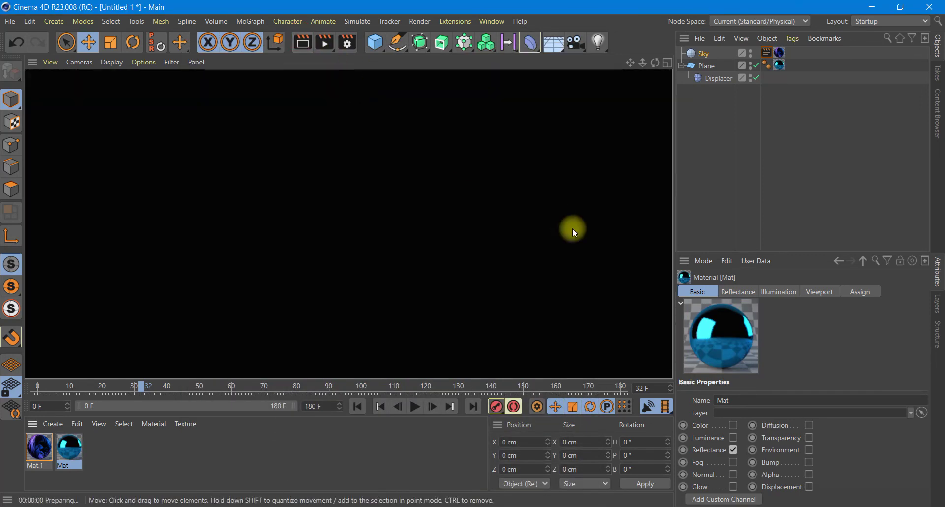